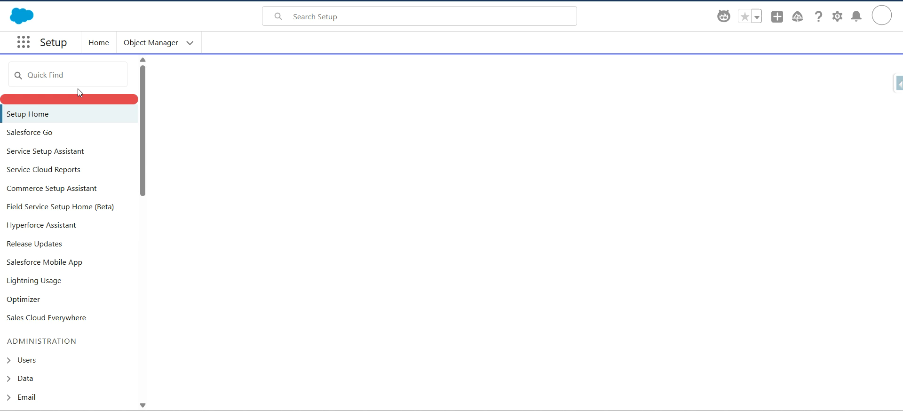
Search Setup Quick Find for 'promp' and open Prompt Builder under Einstein Generative AI
{"action": "left_click", "coordinate": [79, 78]}
{"action": "type", "text": "promp"}
{"action": "left_click", "coordinate": [72, 156]}
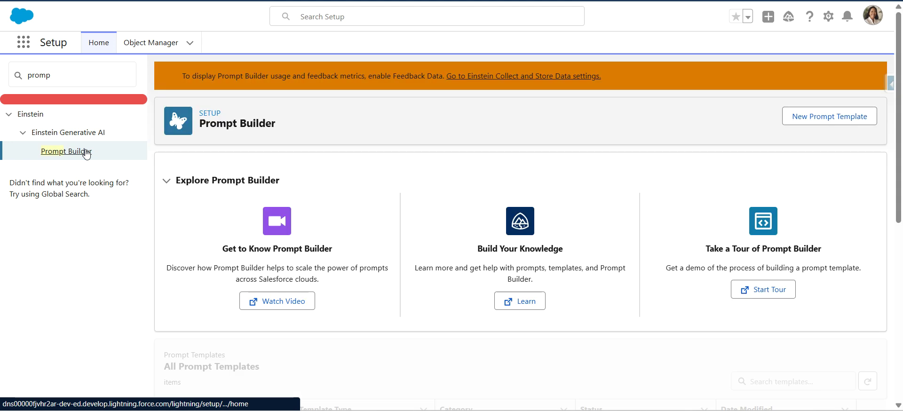
Start a new Flex prompt template named 'Answer FAQ'
{"action": "left_click", "coordinate": [827, 121]}
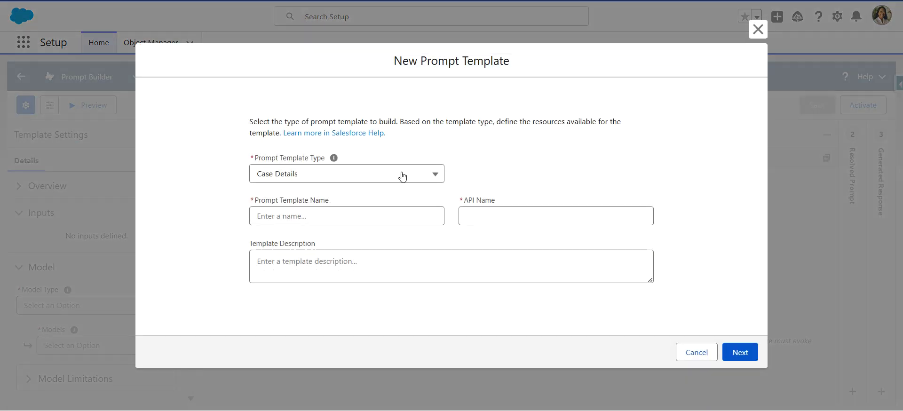
{"action": "left_click", "coordinate": [340, 175]}
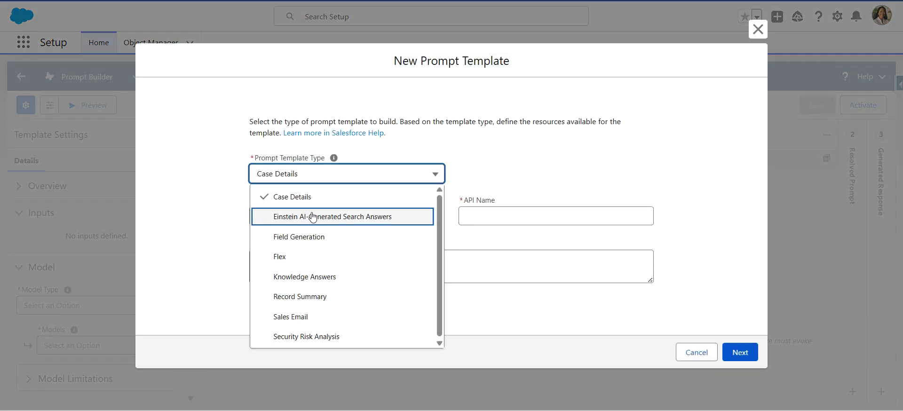
{"action": "left_click", "coordinate": [294, 258]}
{"action": "left_click", "coordinate": [306, 215]}
{"action": "type", "text": "Answer FAQ"}
{"action": "left_click", "coordinate": [516, 188]}
{"action": "key", "text": "alt+Tab"}
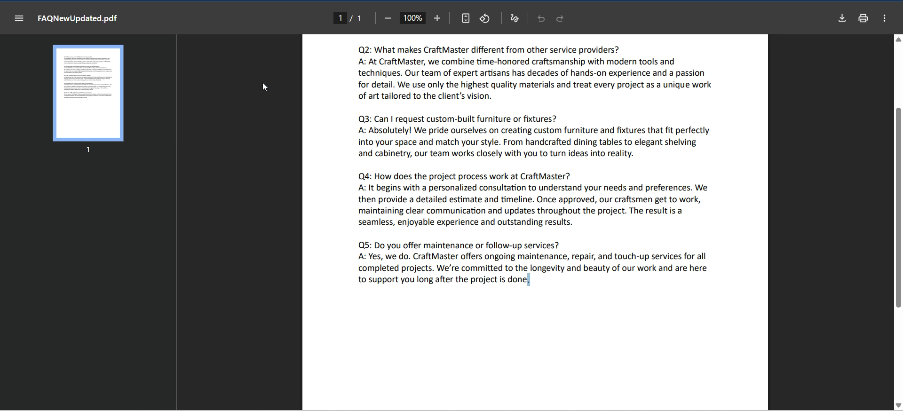
{"action": "scroll", "coordinate": [363, 161], "scroll_direction": "up", "scroll_amount": 3}
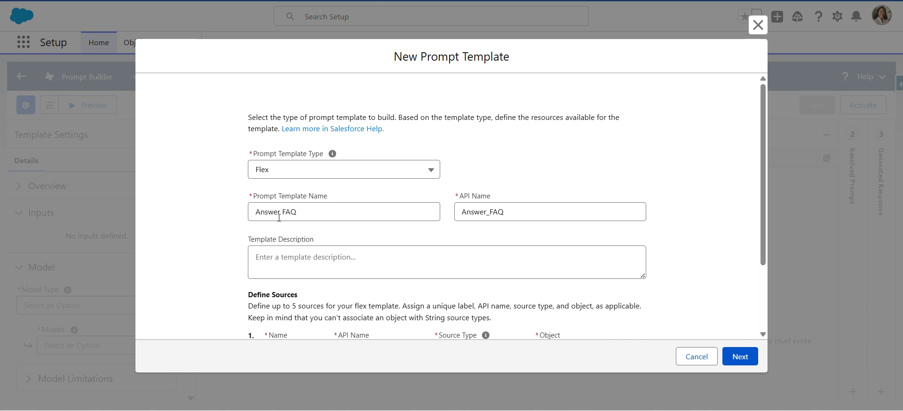
Add a free-text source named 'Question' under Define Sources
{"action": "scroll", "coordinate": [323, 217], "scroll_direction": "down", "scroll_amount": 2}
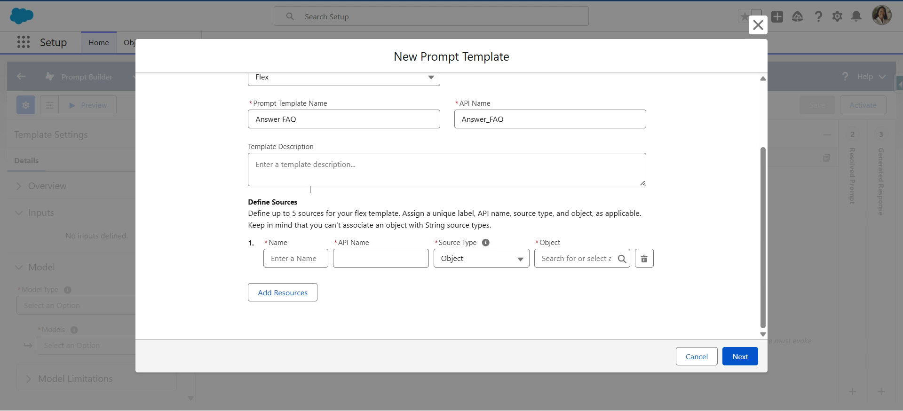
{"action": "left_click", "coordinate": [297, 258]}
{"action": "type", "text": "Question"}
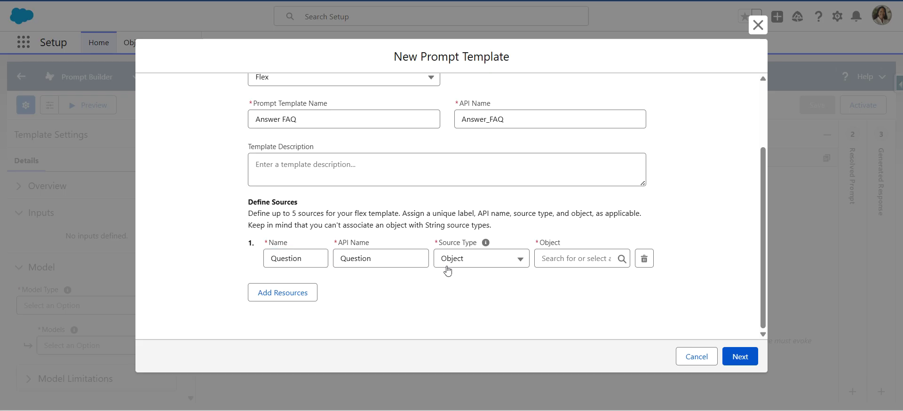
{"action": "left_click", "coordinate": [449, 267]}
{"action": "left_click", "coordinate": [466, 304]}
Add a second source named 'File' using the File object, then finish template setup
{"action": "left_click", "coordinate": [284, 296]}
{"action": "scroll", "coordinate": [305, 283], "scroll_direction": "down", "scroll_amount": 2}
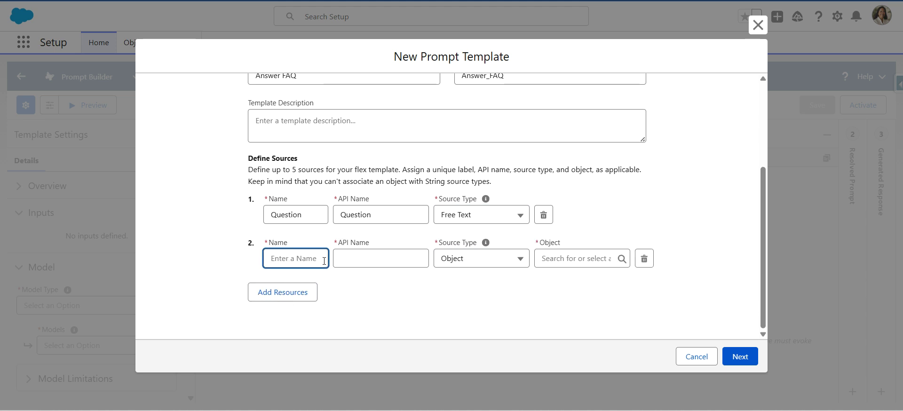
{"action": "type", "text": "File"}
{"action": "left_click", "coordinate": [448, 280]}
{"action": "left_click", "coordinate": [608, 262]}
{"action": "type", "text": "File"}
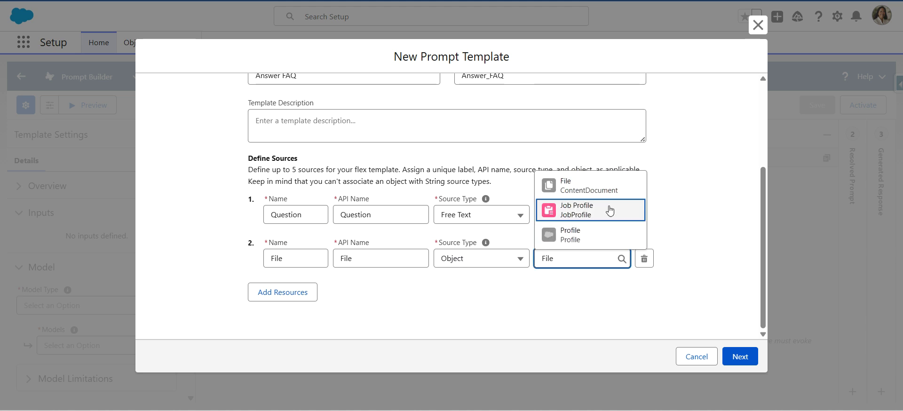
{"action": "left_click", "coordinate": [605, 197]}
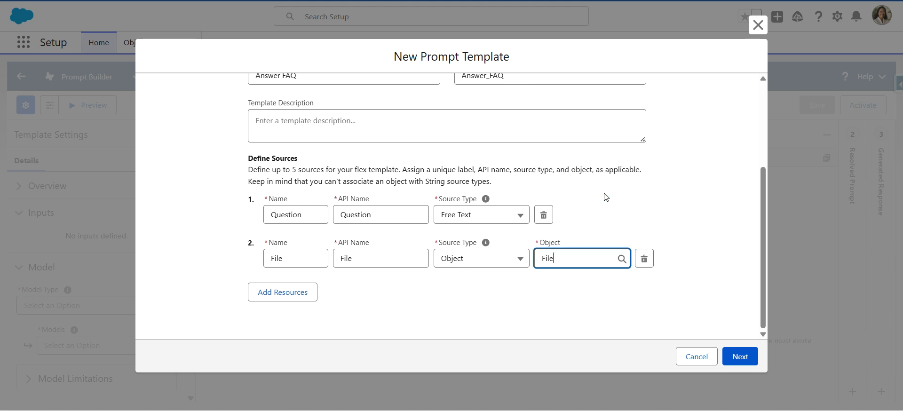
{"action": "left_click", "coordinate": [742, 358]}
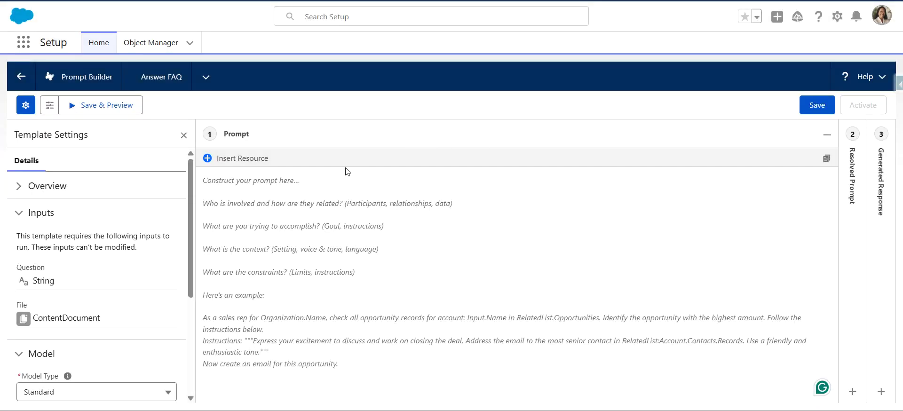
Paste the FAQ instructions and add the role line 'Your job is to analyze the question from the customer and answer it.'
{"action": "left_click", "coordinate": [284, 207]}
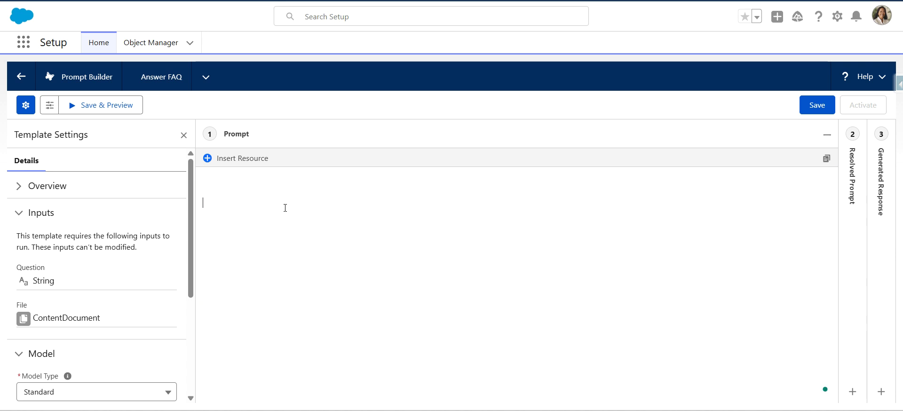
{"action": "type", "text": "Instructions \"\"\" 1)Analyze the customer's question carefully to understand their intent and what they are asking. 2)Review the attached PDF file and extract relevant information that helps answer the customer's question. 3)Provide a recommendation or suggest the next best action if applicable, based on the findings. 4)Format your response clear and organized manner \"\"\" Customer Question :  Now create the response"}
{"action": "left_click", "coordinate": [202, 205]}
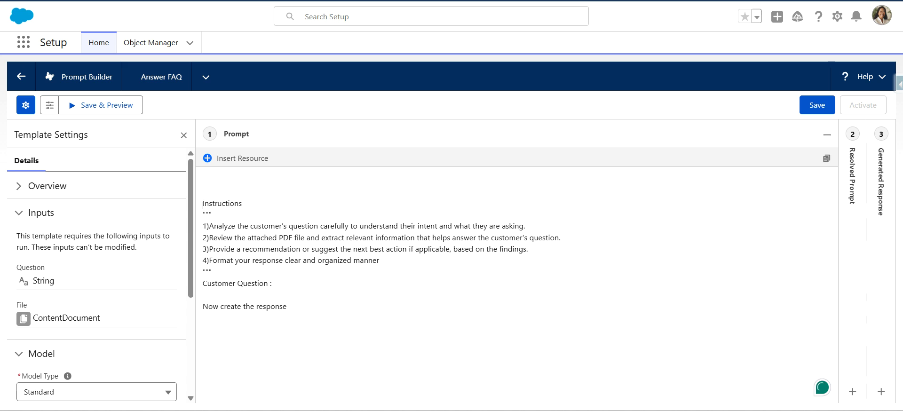
{"action": "key", "text": "BackSpace"}
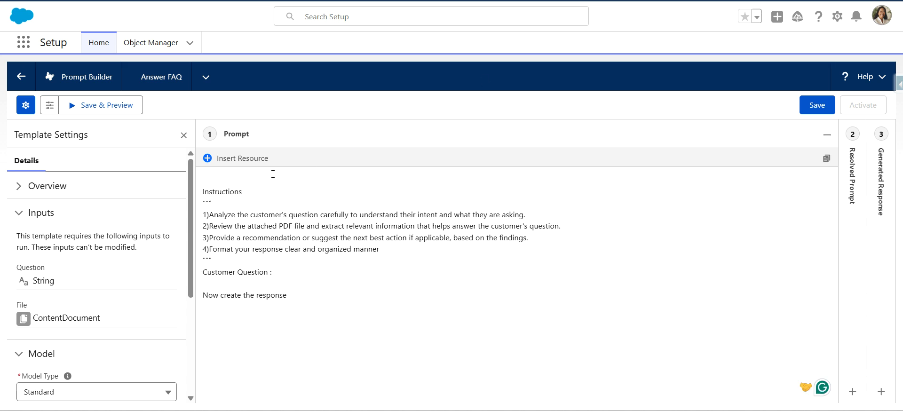
{"action": "left_click", "coordinate": [254, 182]}
{"action": "type", "text": "Your job is to analyze the question from the customer and answer it."}
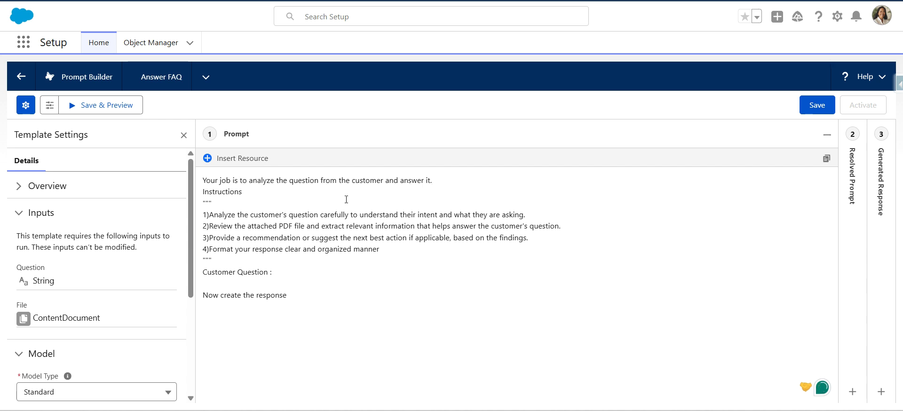
{"action": "key", "text": "Return"}
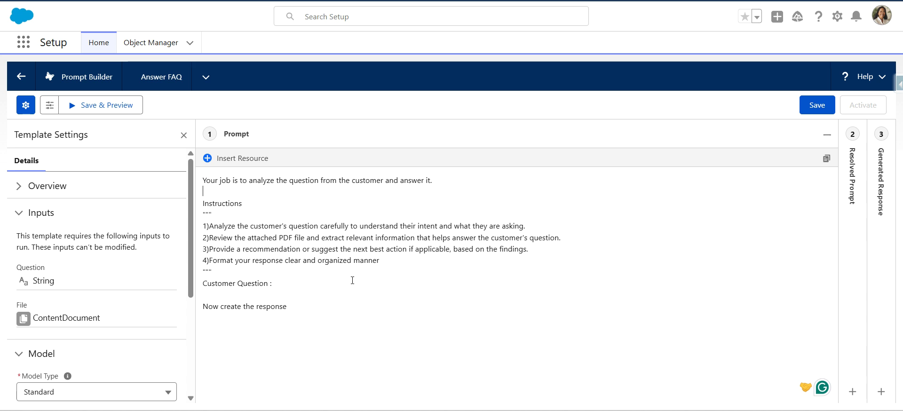
Insert the Question free-text input after 'Customer Question' in the prompt
{"action": "left_click_drag", "start_coordinate": [380, 261], "coordinate": [180, 267]}
{"action": "left_click", "coordinate": [286, 284]}
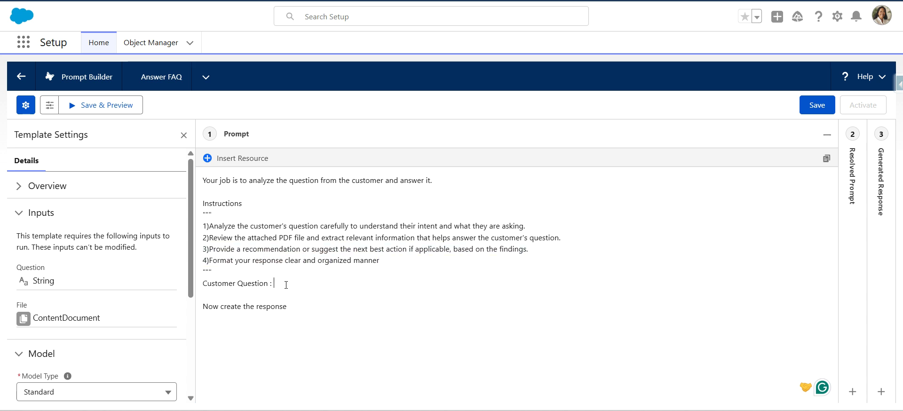
{"action": "left_click", "coordinate": [241, 159]}
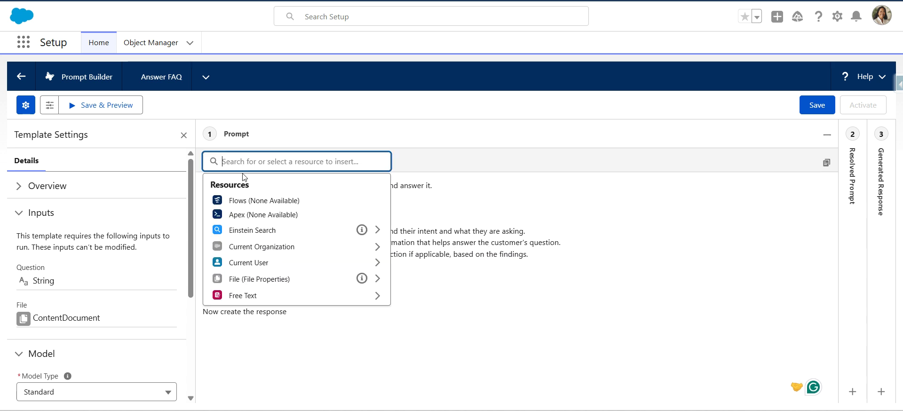
{"action": "left_click", "coordinate": [257, 295]}
{"action": "left_click", "coordinate": [258, 203]}
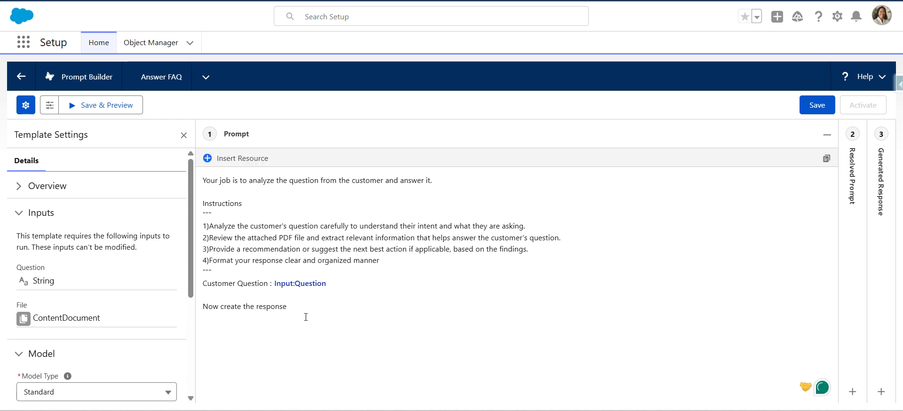
{"action": "mouse_move", "coordinate": [306, 308]}
{"action": "left_mouse_down"}
{"action": "mouse_move", "coordinate": [266, 303]}
{"action": "mouse_move", "coordinate": [113, 332]}
{"action": "left_mouse_up"}
{"action": "scroll", "coordinate": [109, 341], "scroll_direction": "down", "scroll_amount": 4}
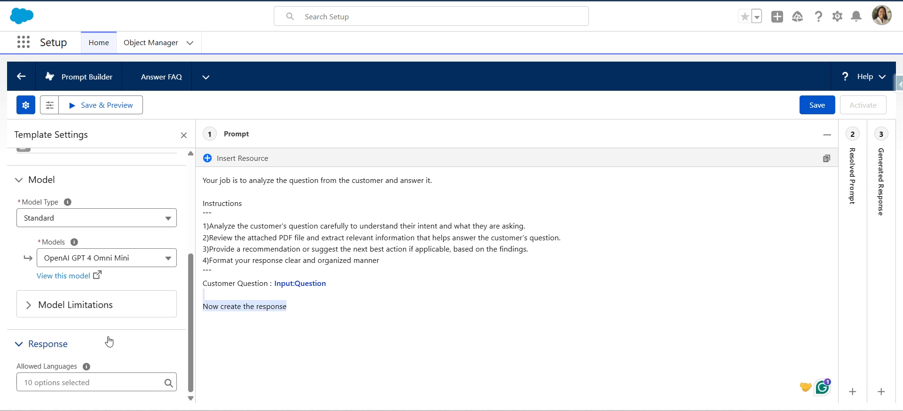
Select the Google Gemini 2.0 Flash model and save the template for preview
{"action": "left_click", "coordinate": [136, 259]}
{"action": "scroll", "coordinate": [123, 340], "scroll_direction": "down", "scroll_amount": 2}
{"action": "scroll", "coordinate": [124, 342], "scroll_direction": "down", "scroll_amount": 1}
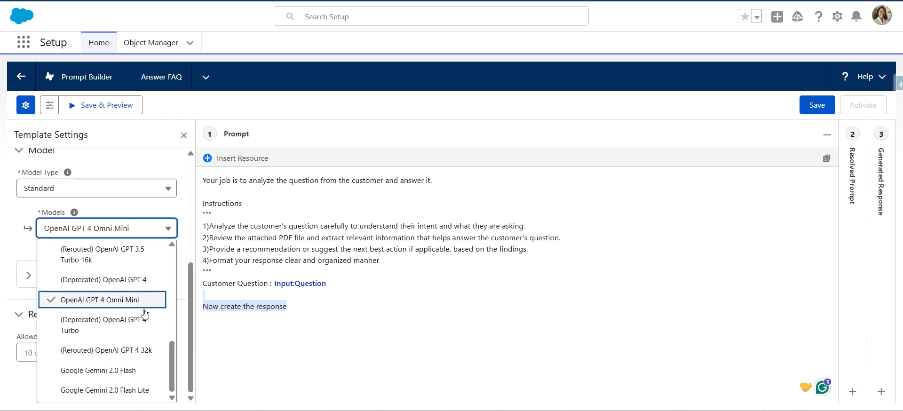
{"action": "scroll", "coordinate": [141, 292], "scroll_direction": "down", "scroll_amount": 3}
{"action": "scroll", "coordinate": [145, 314], "scroll_direction": "down", "scroll_amount": 3}
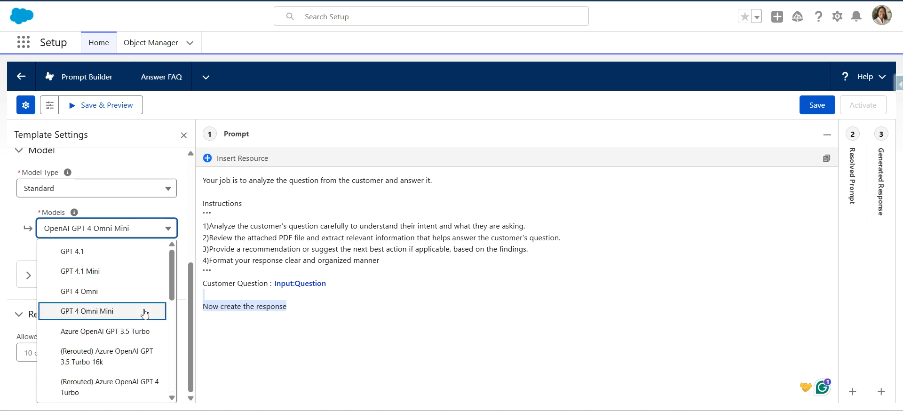
{"action": "scroll", "coordinate": [143, 313], "scroll_direction": "down", "scroll_amount": 3}
{"action": "scroll", "coordinate": [144, 312], "scroll_direction": "down", "scroll_amount": 2}
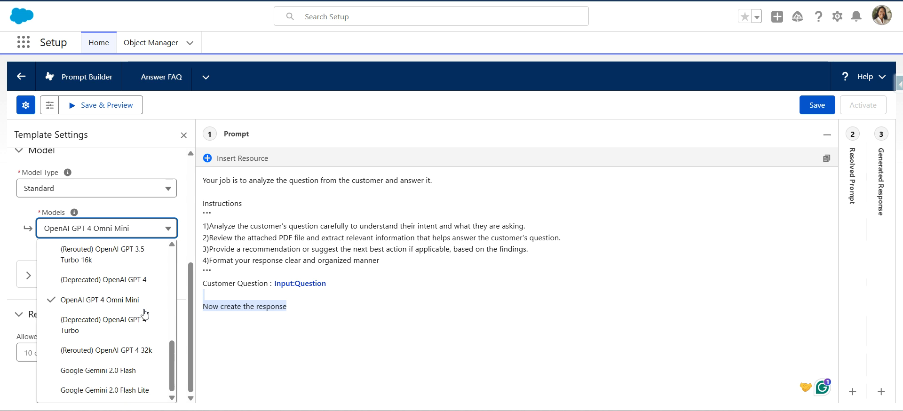
{"action": "left_click", "coordinate": [121, 370]}
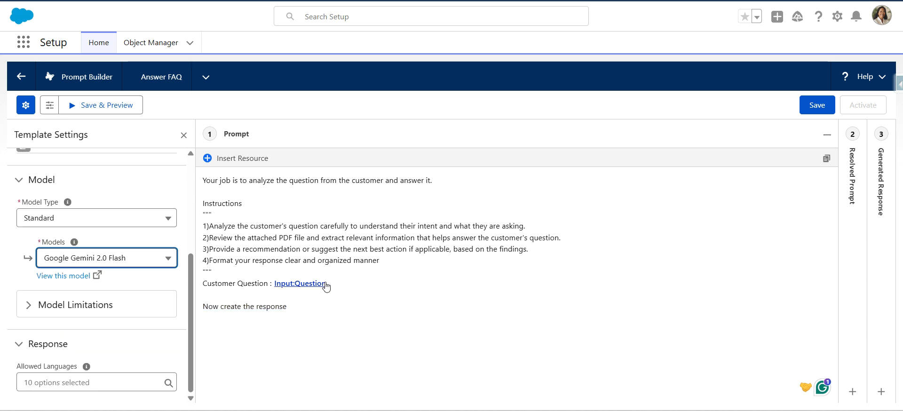
{"action": "left_click", "coordinate": [108, 110]}
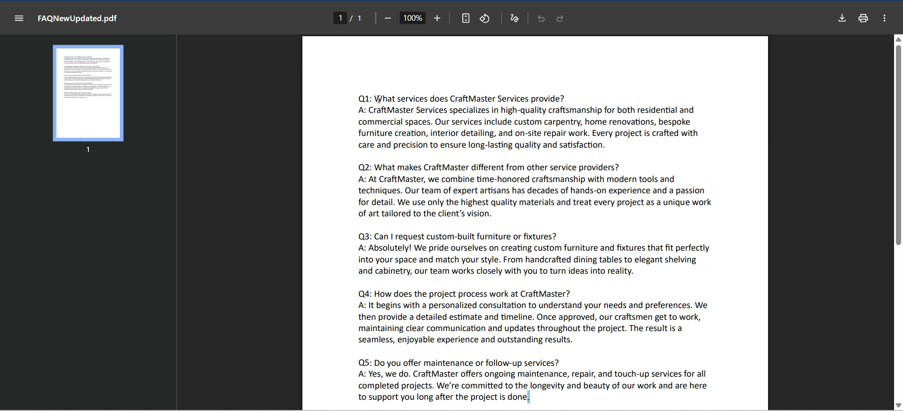
Enter Q1 'What services does CraftMaster Services provide?' as the preview Question input
{"action": "left_click_drag", "start_coordinate": [373, 99], "coordinate": [565, 99]}
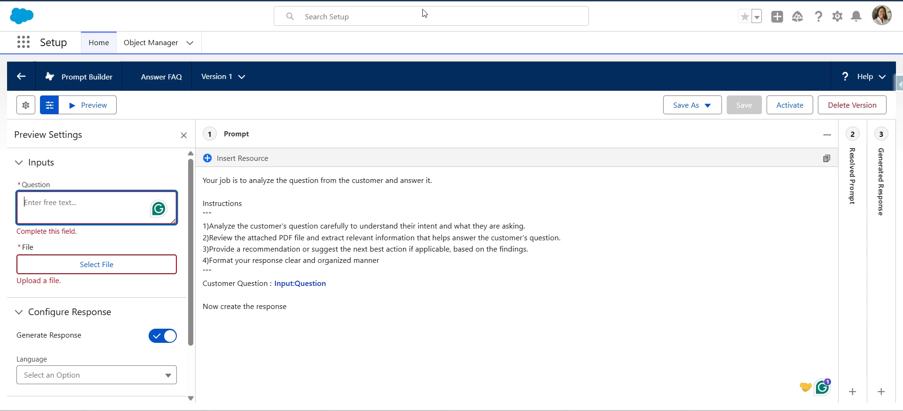
{"action": "type", "text": "What services does CraftMaster Services provide?"}
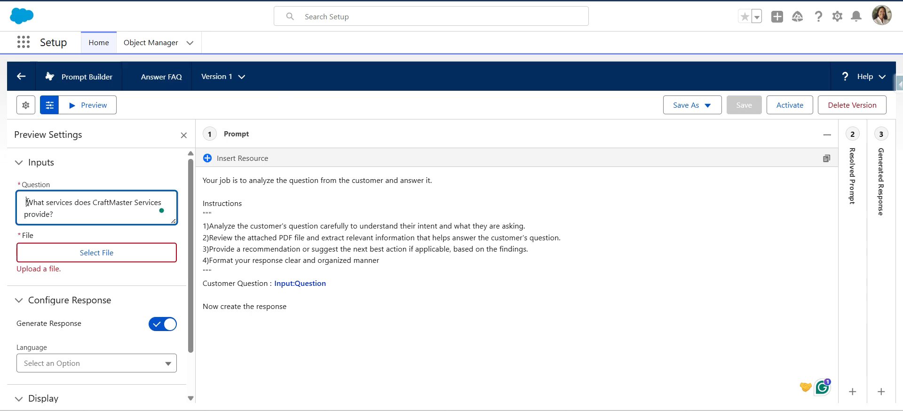
{"action": "key", "text": "ctrl+Home"}
{"action": "key", "text": "Delete"}
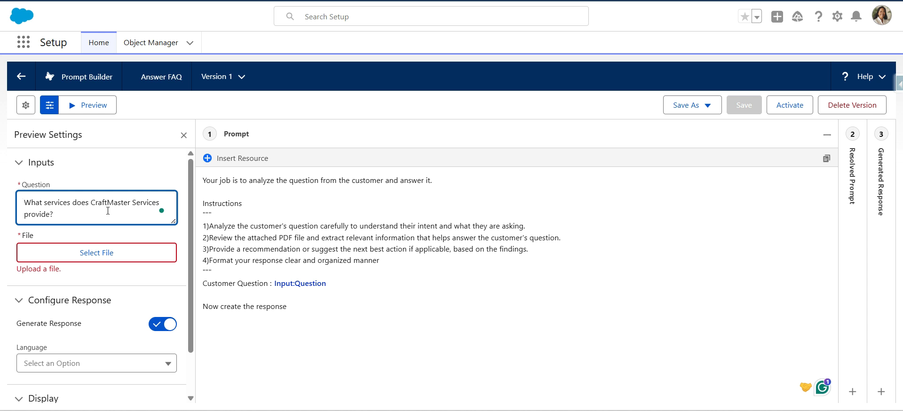
{"action": "left_click", "coordinate": [97, 253]}
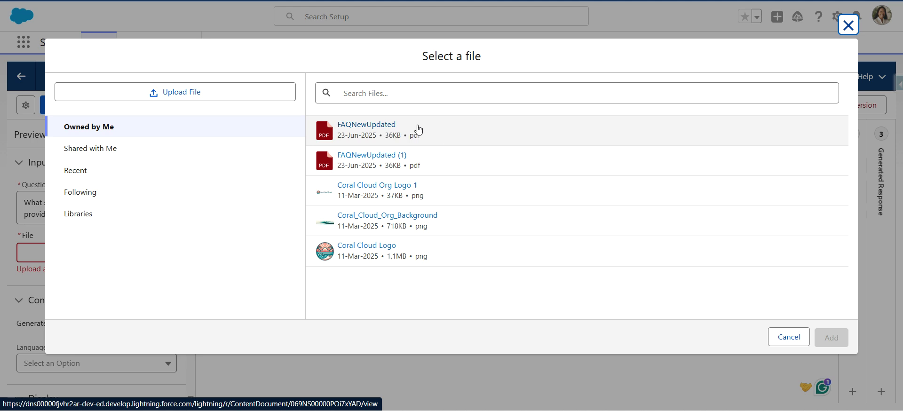
Attach the FAQNewUpdated PDF (36.4 KB) as the File input and highlight the first PDF answer
{"action": "left_click", "coordinate": [432, 129]}
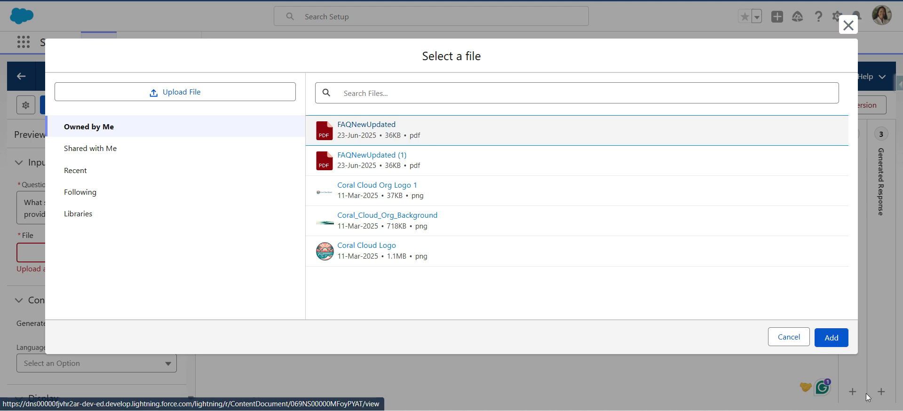
{"action": "left_click", "coordinate": [838, 337]}
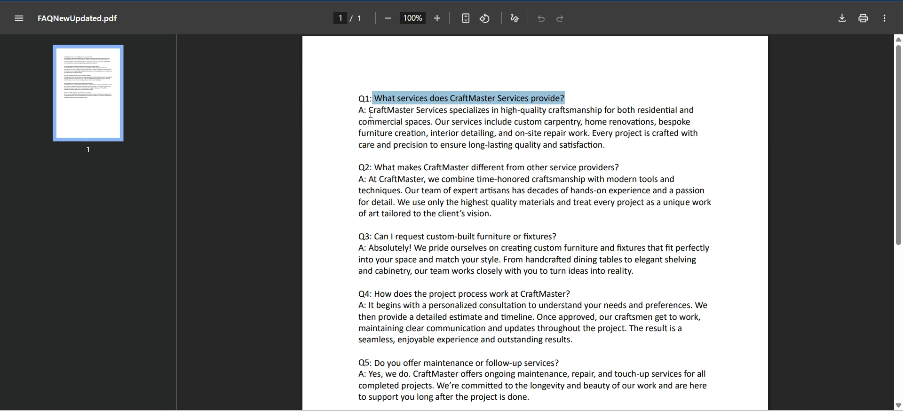
{"action": "mouse_move", "coordinate": [370, 111]}
{"action": "left_mouse_down"}
{"action": "mouse_move", "coordinate": [409, 132]}
{"action": "mouse_move", "coordinate": [637, 158]}
{"action": "left_mouse_up"}
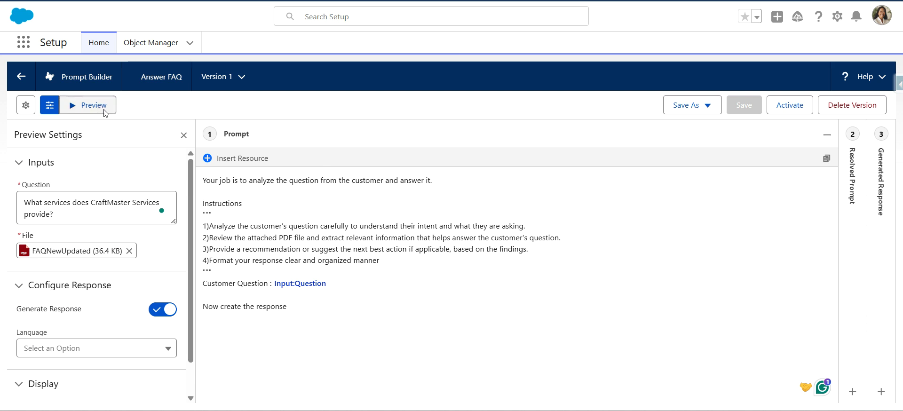
Run the preview and review the resolved prompt's files and the generated CraftMaster services answer
{"action": "left_click", "coordinate": [106, 112]}
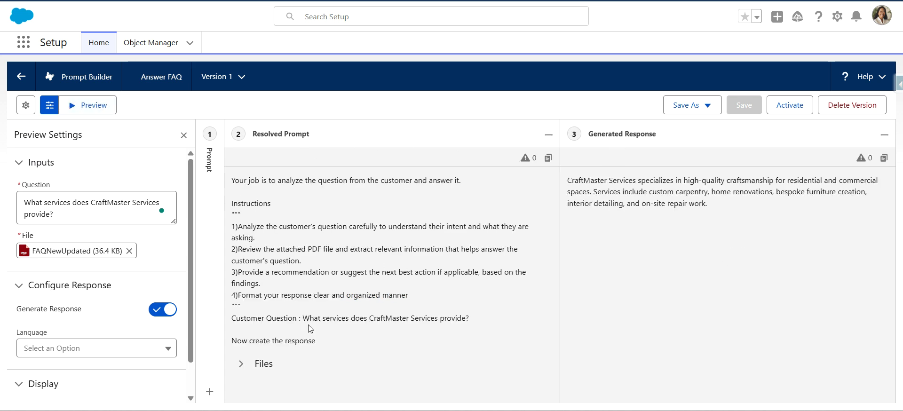
{"action": "left_click_drag", "start_coordinate": [302, 317], "coordinate": [454, 317]}
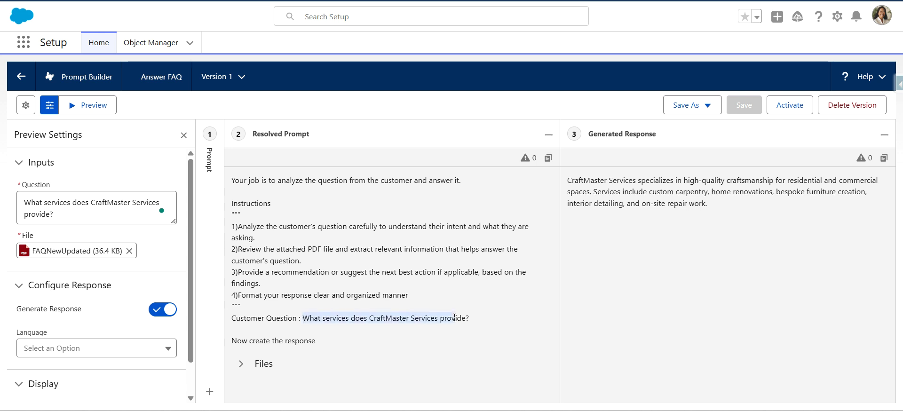
{"action": "left_click", "coordinate": [239, 363]}
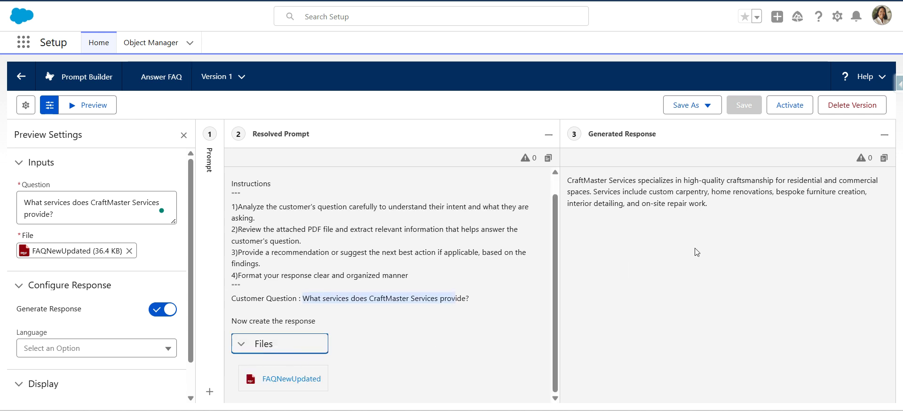
{"action": "mouse_move", "coordinate": [758, 220]}
{"action": "left_mouse_down"}
{"action": "mouse_move", "coordinate": [649, 190]}
{"action": "mouse_move", "coordinate": [594, 188]}
{"action": "left_mouse_up"}
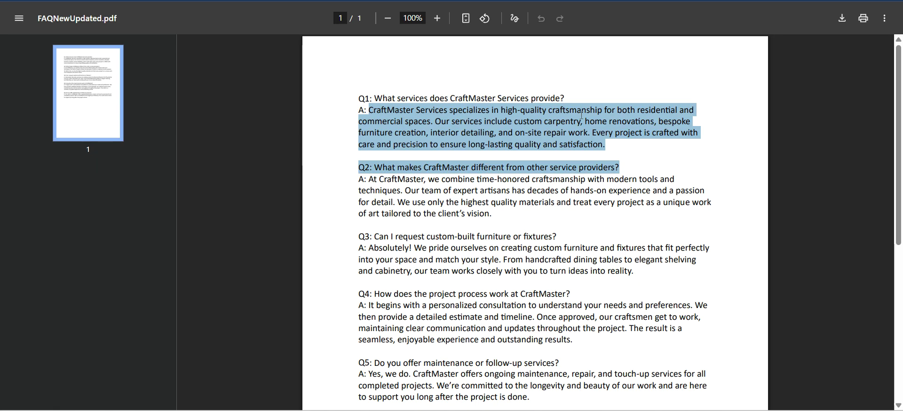
{"action": "left_click", "coordinate": [580, 120]}
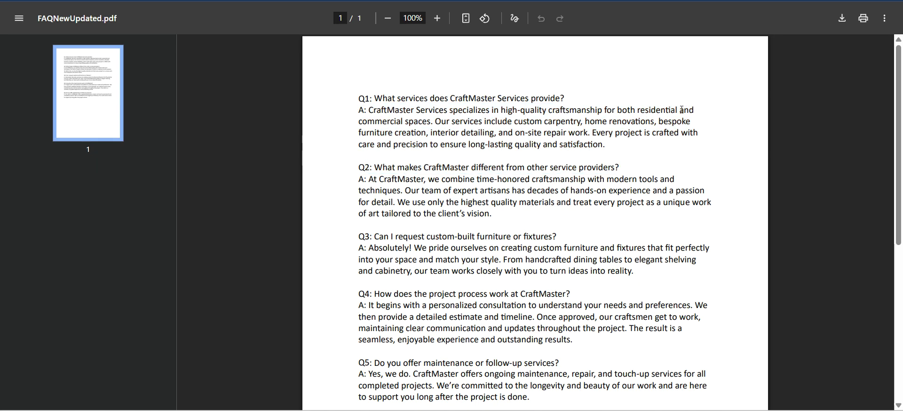
Scroll the PDF and select the Q5 question about maintenance or follow-up services
{"action": "scroll", "coordinate": [478, 291], "scroll_direction": "down", "scroll_amount": 3}
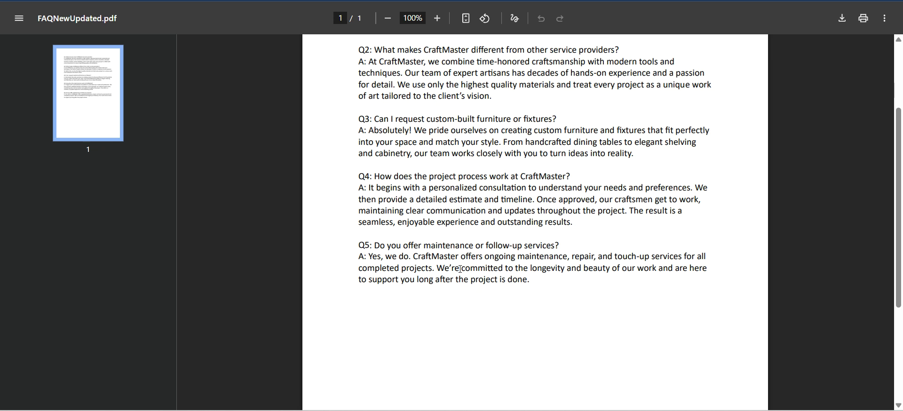
{"action": "left_click_drag", "start_coordinate": [374, 245], "coordinate": [558, 236]}
{"action": "key", "text": "ctrl+c"}
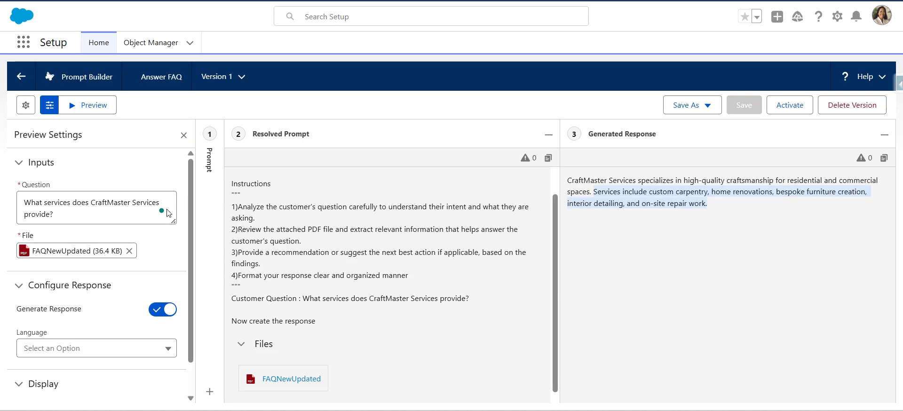
Replace the question with 'Do you offer maintenance or follow-up services?' and rerun the preview
{"action": "left_click", "coordinate": [66, 215]}
{"action": "key", "text": "ctrl+a"}
{"action": "key", "text": "ctrl+v"}
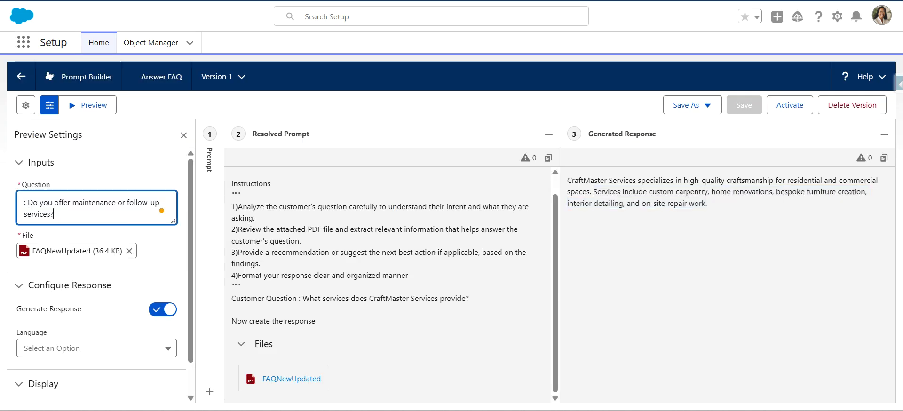
{"action": "left_click", "coordinate": [30, 204]}
{"action": "key", "text": "BackSpace"}
{"action": "key", "text": "BackSpace"}
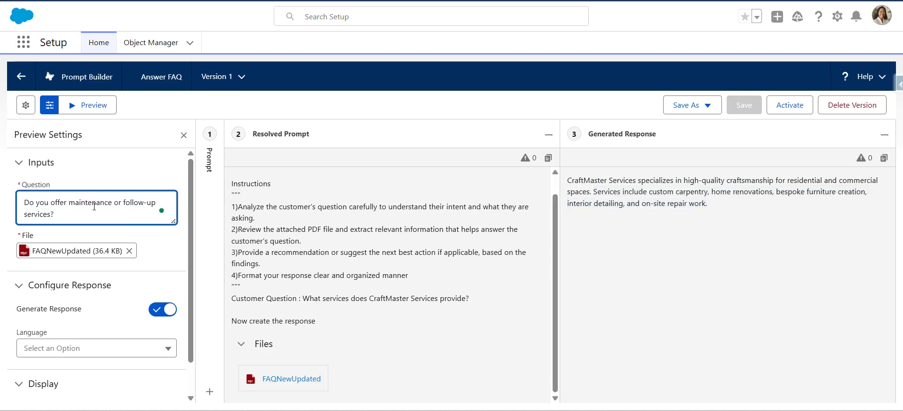
{"action": "left_click", "coordinate": [96, 107]}
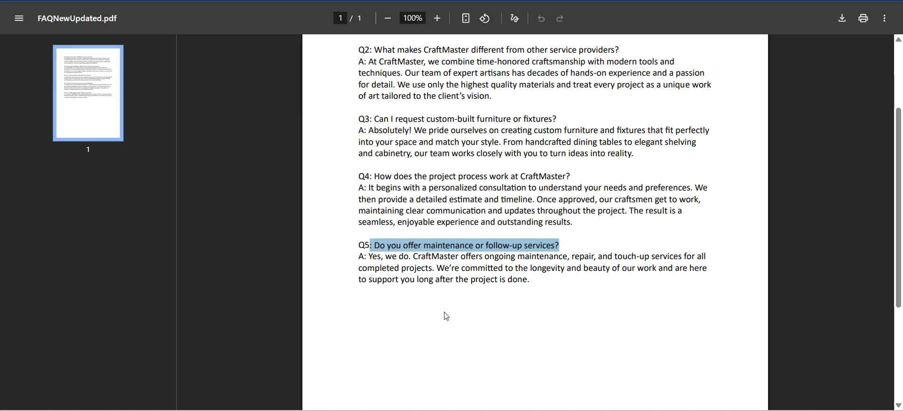
Highlight the Q5 answer in the PDF, then the 'Analyze File Inputs with Prompt Templates' release-note title
{"action": "left_click_drag", "start_coordinate": [367, 258], "coordinate": [403, 257]}
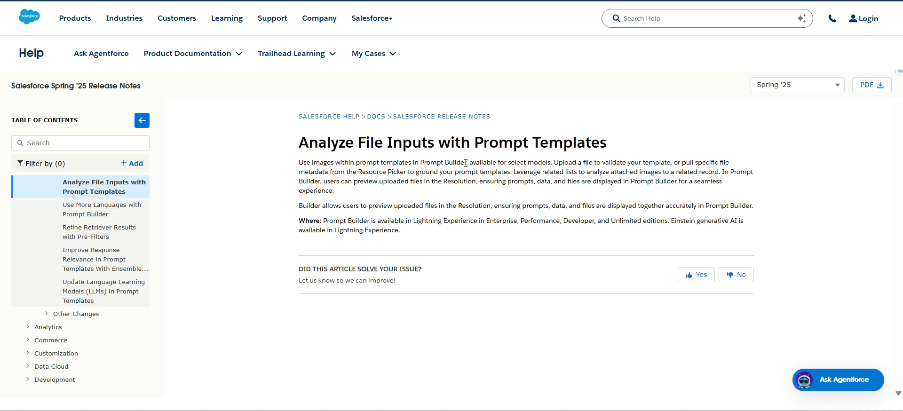
{"action": "left_click_drag", "start_coordinate": [465, 162], "coordinate": [398, 32]}
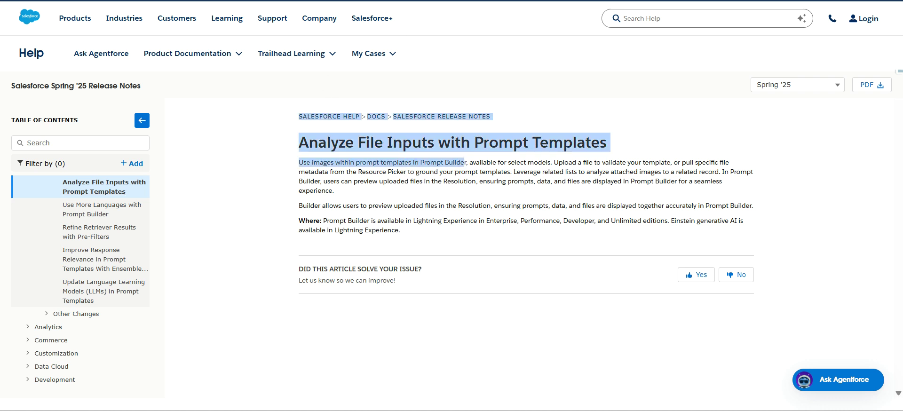